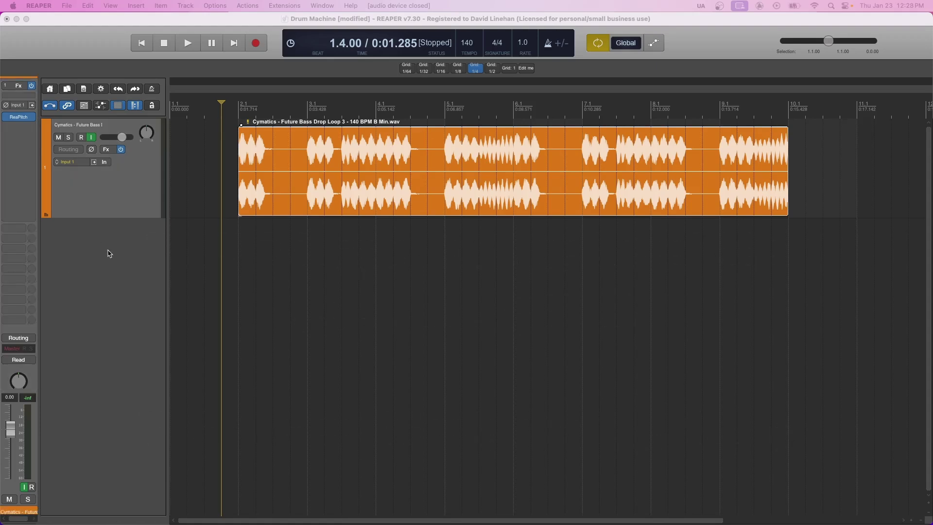
Add a Drum Machine track with input set to MIDI, All MIDI Inputs, All Channels.
double_click(109, 251)
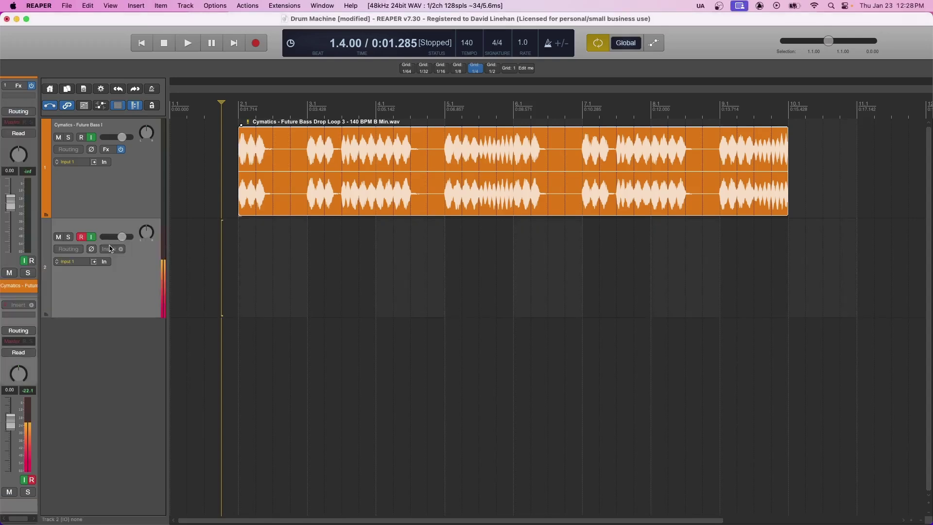
left_click(76, 266)
mouse_move(103, 292)
mouse_move(170, 294)
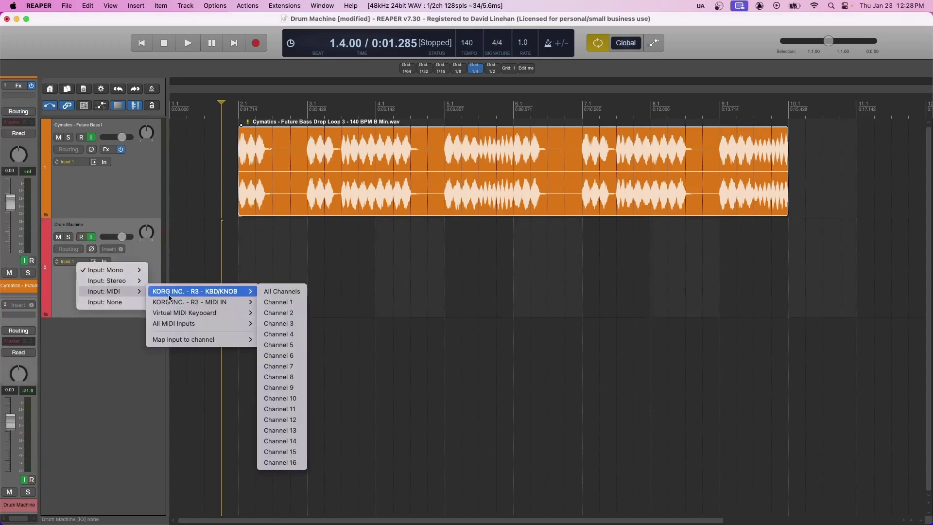
mouse_move(188, 325)
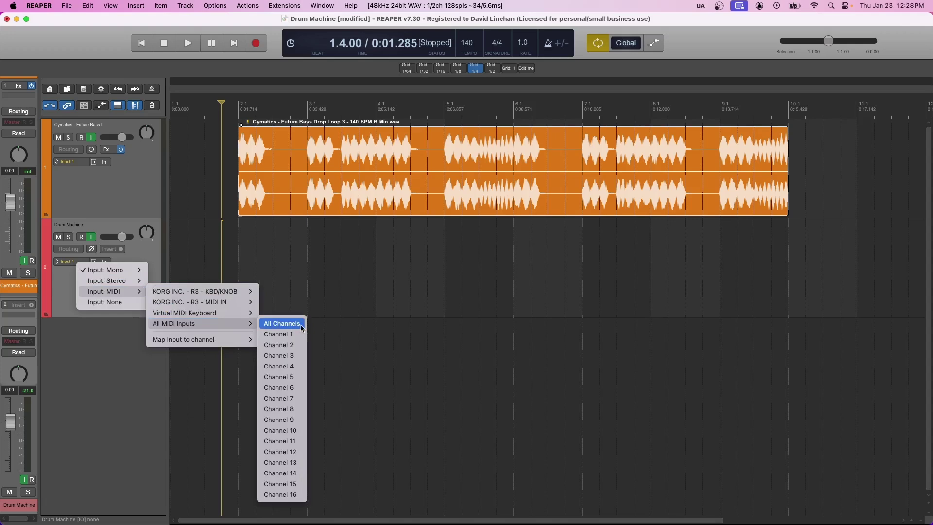
left_click(282, 323)
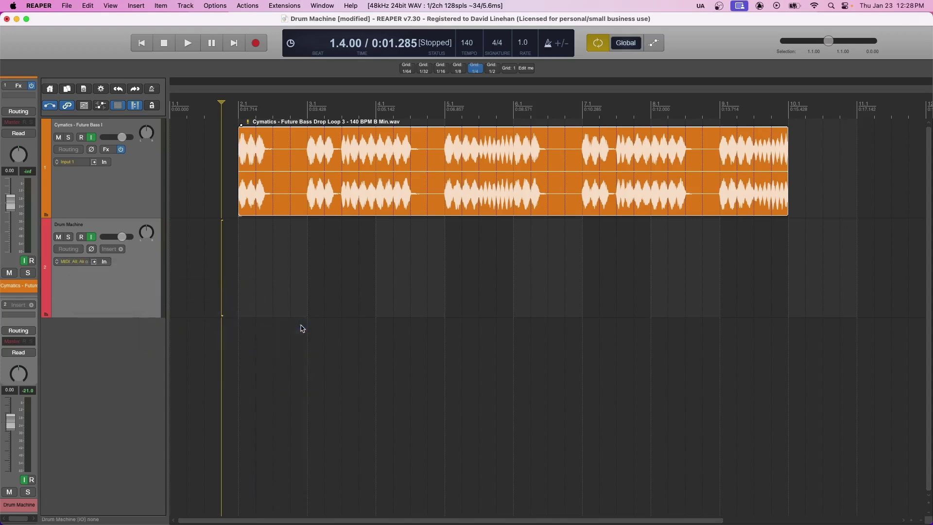
Set the track's record mode to MIDI overdub.
left_click(104, 262)
mouse_move(152, 281)
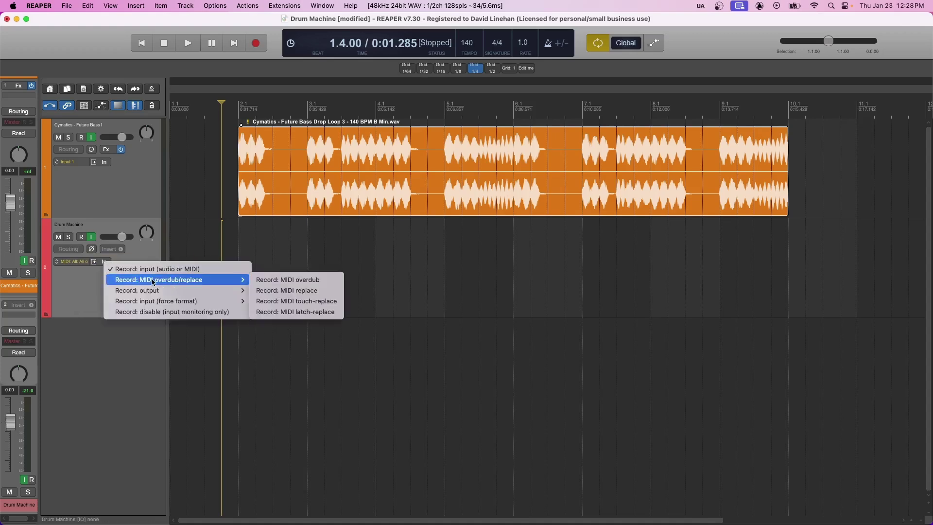
left_click(286, 281)
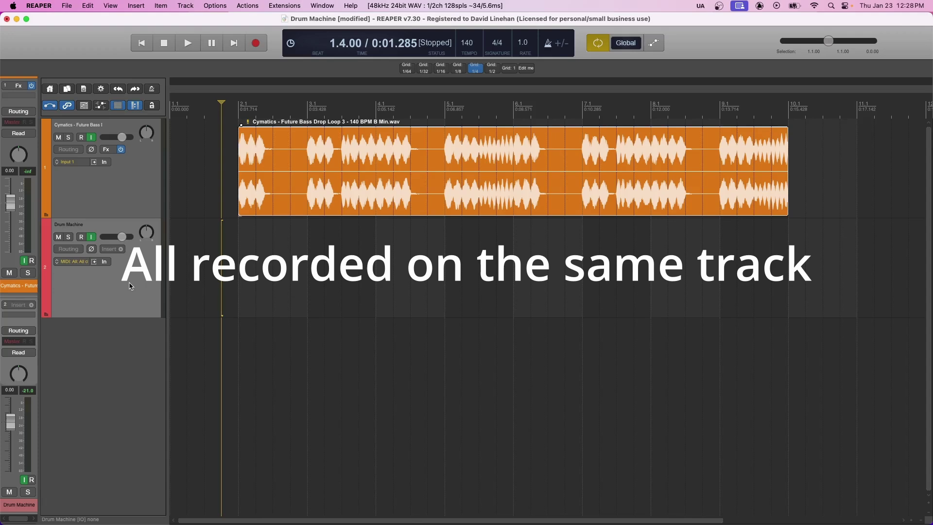
Add ReaSamplOmatic5000 to the Drum Machine track's FX chain and open Media Explorer with Cmd+I.
left_click(112, 250)
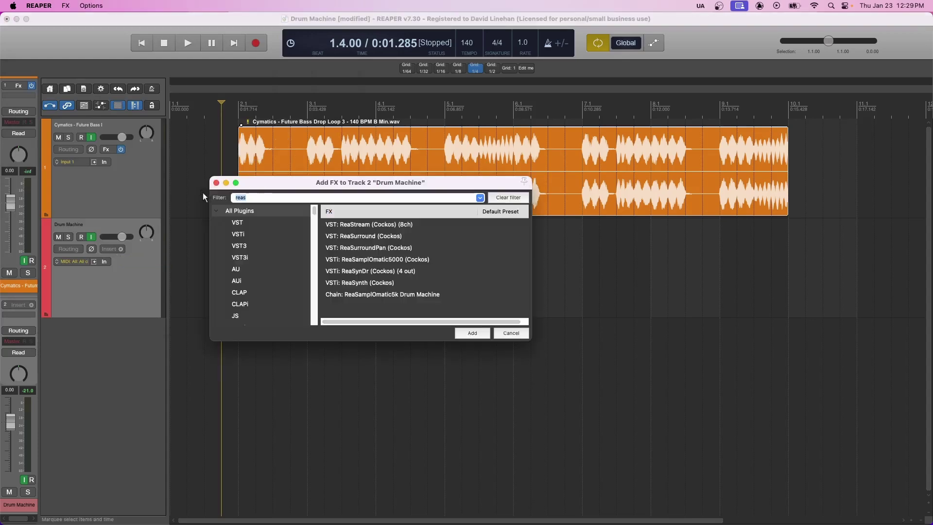
left_click(381, 261)
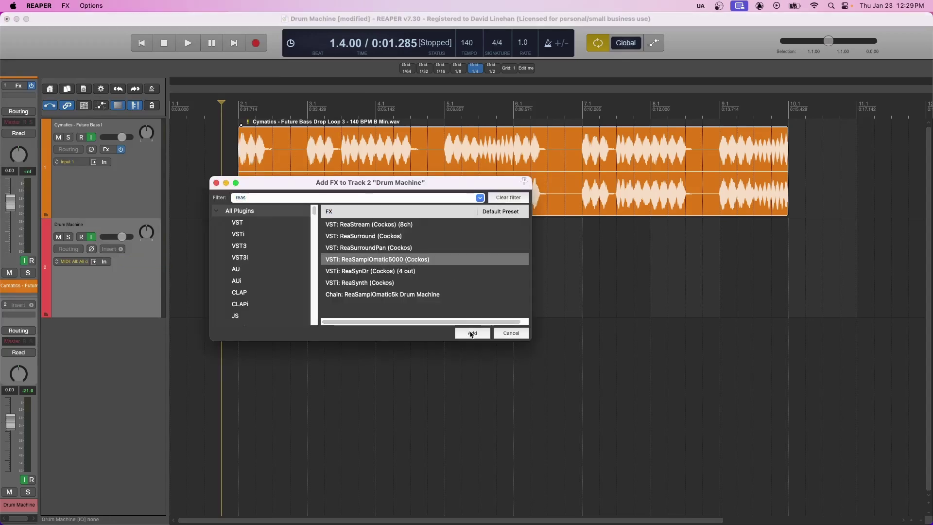
left_click(471, 334)
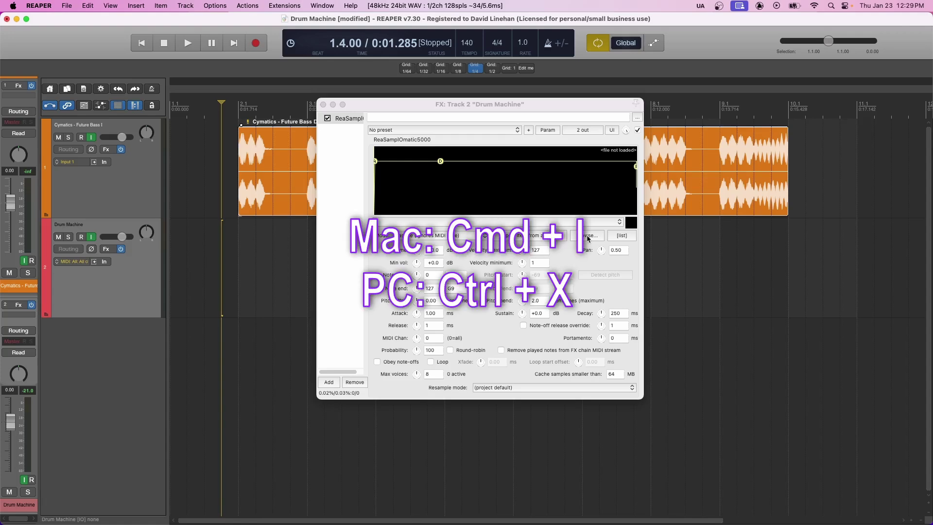
key("super+i")
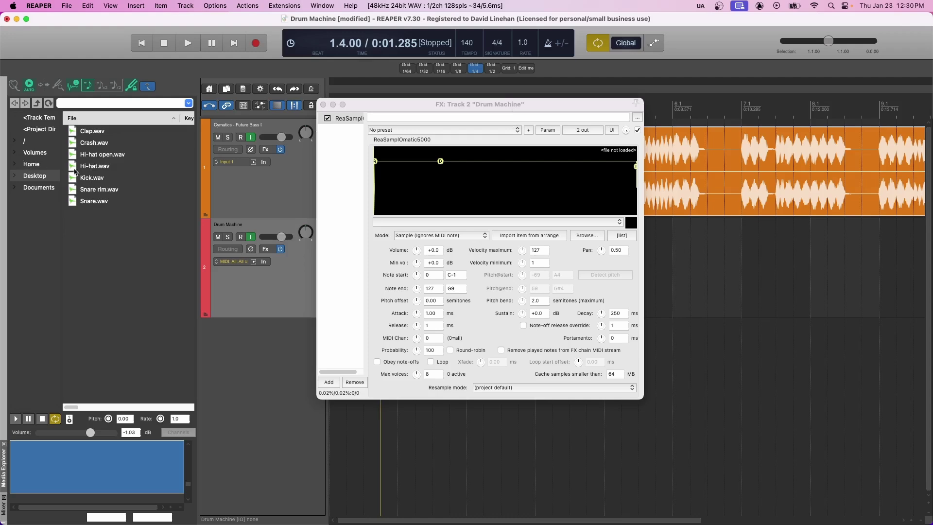
Load Kick.wav into ReaSamplOmatic5000 and set its note range to 36.
left_click_drag(92, 179, 443, 180)
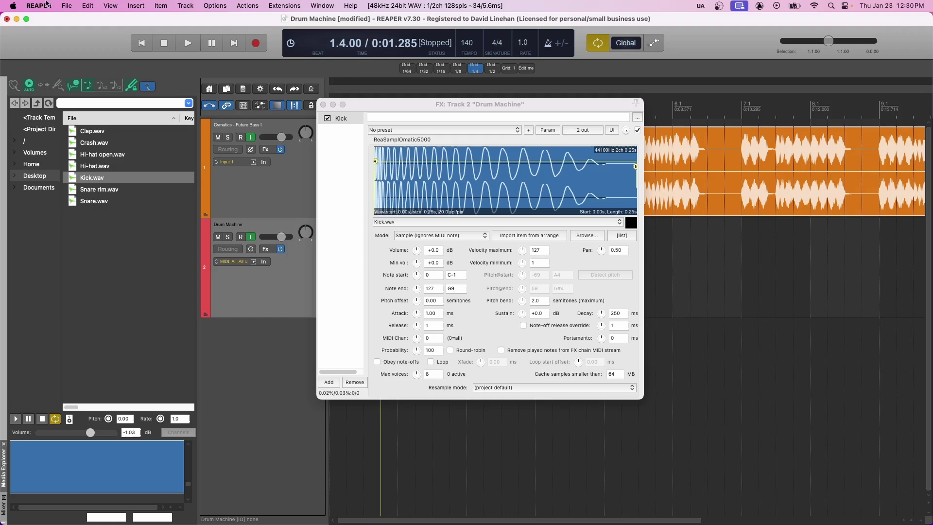
left_click(435, 276)
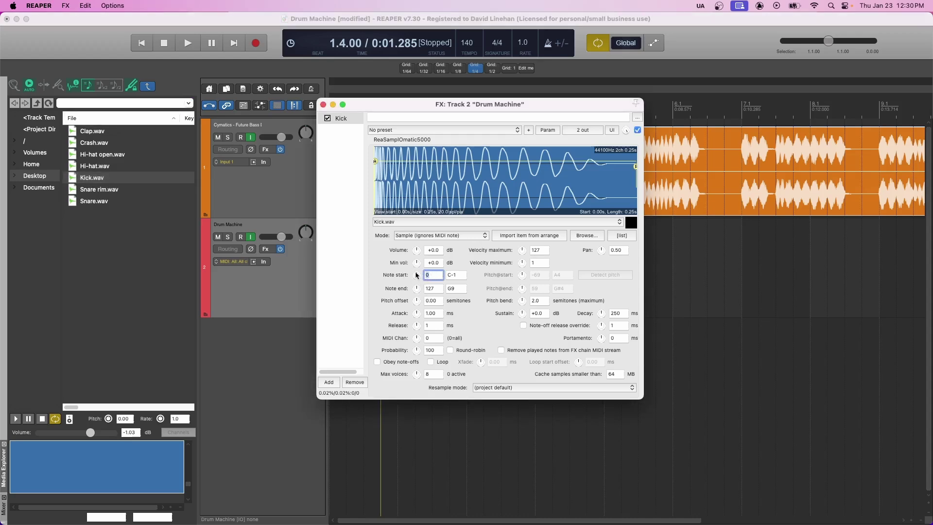
scroll(417, 275, "up", 5)
scroll(417, 276, "up", 15)
key("BackSpace")
key("BackSpace")
key("BackSpace")
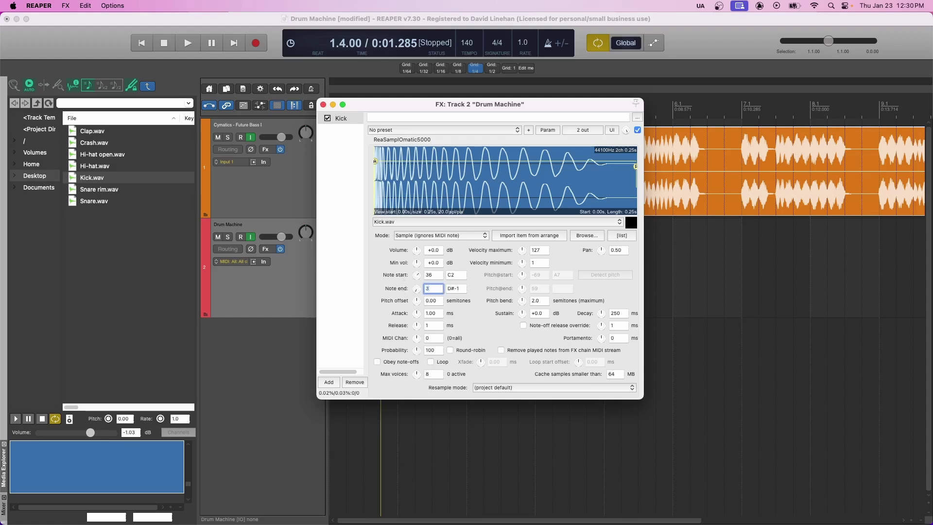
type("36")
key("Return")
Duplicate the Kick sampler and load Snare.wav into the second copy, mapped to note 38.
left_click_drag(346, 118, 349, 170)
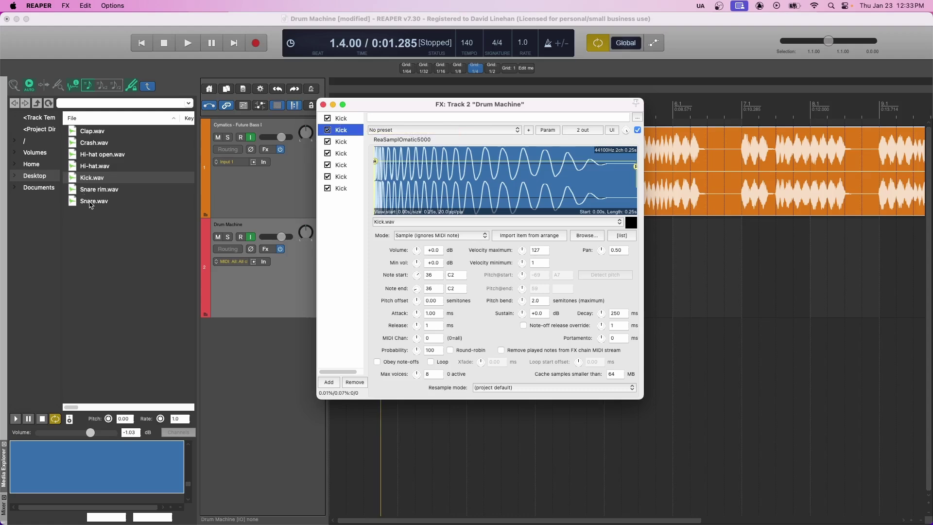
left_click_drag(90, 205, 457, 171)
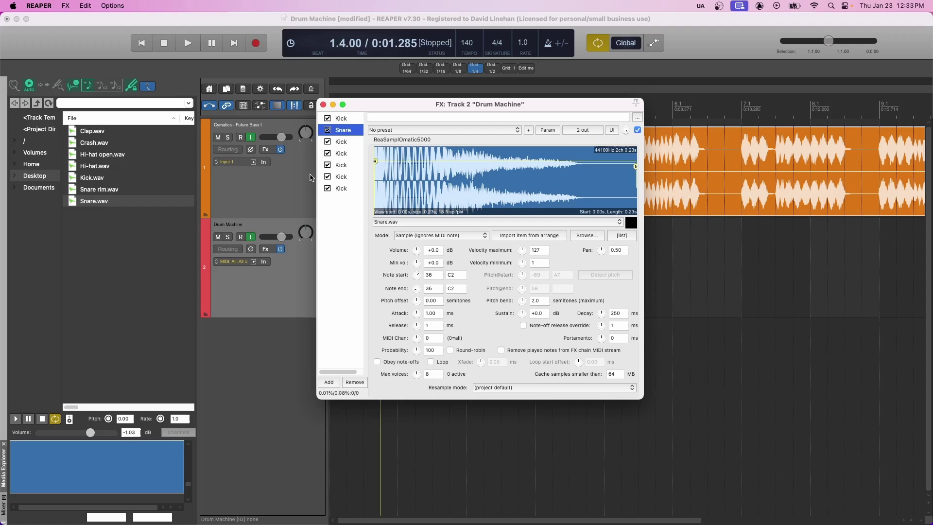
left_click(439, 275)
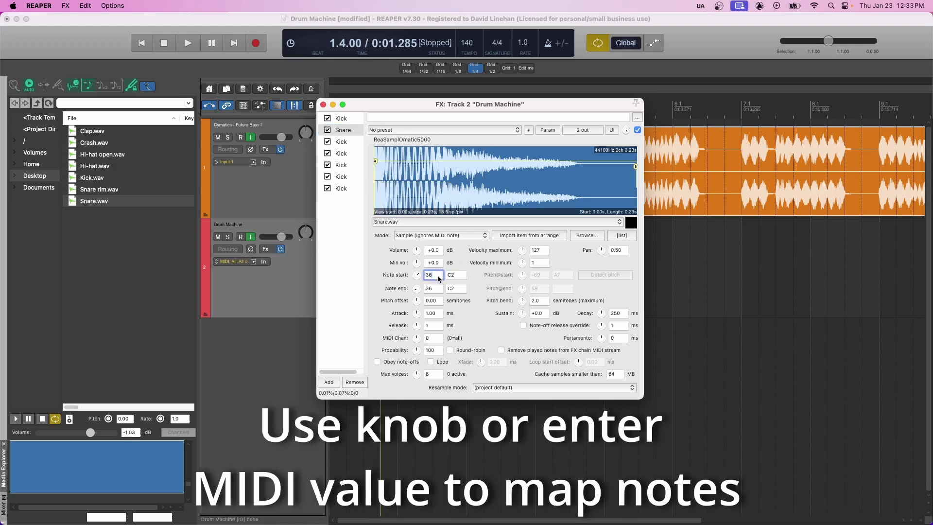
key("BackSpace")
key("BackSpace")
type("38")
key("Return")
Load Snare rim.wav into the third sampler copy, mapped to note 39.
left_click(349, 143)
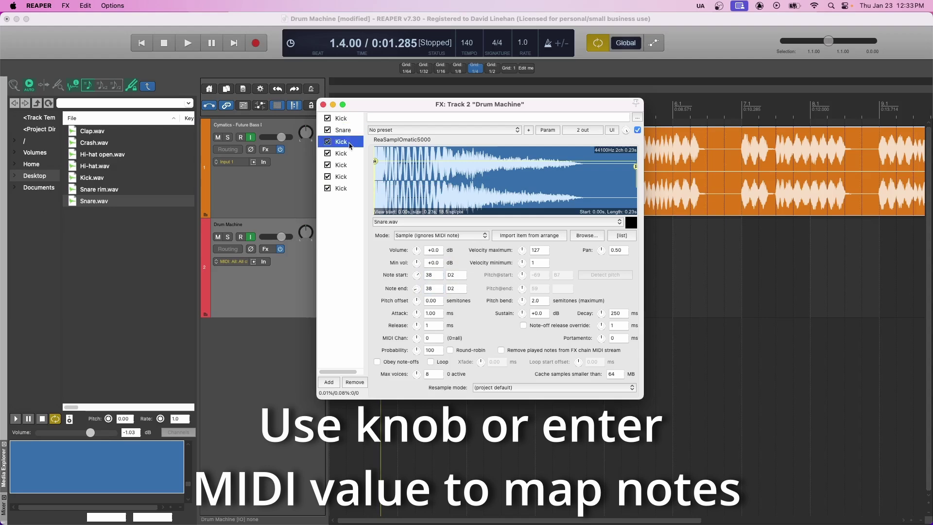
left_click_drag(90, 192, 408, 174)
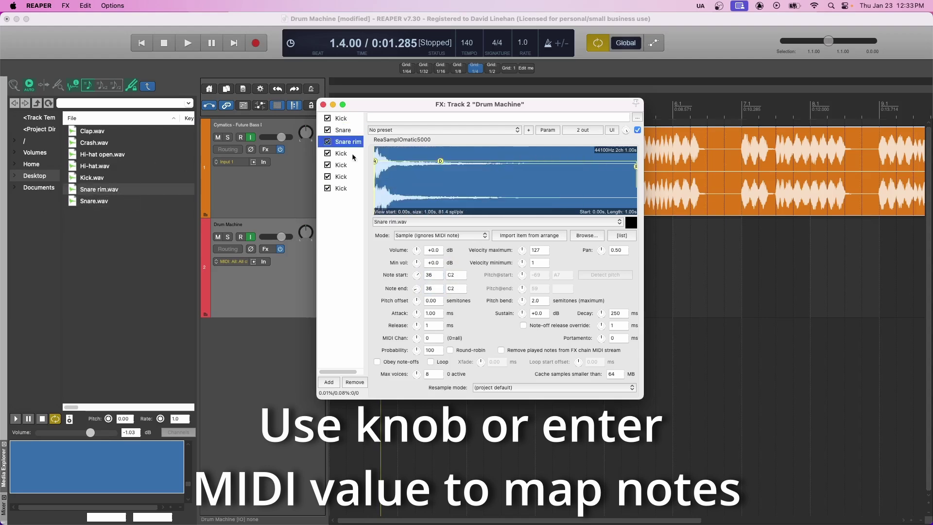
left_click(434, 275)
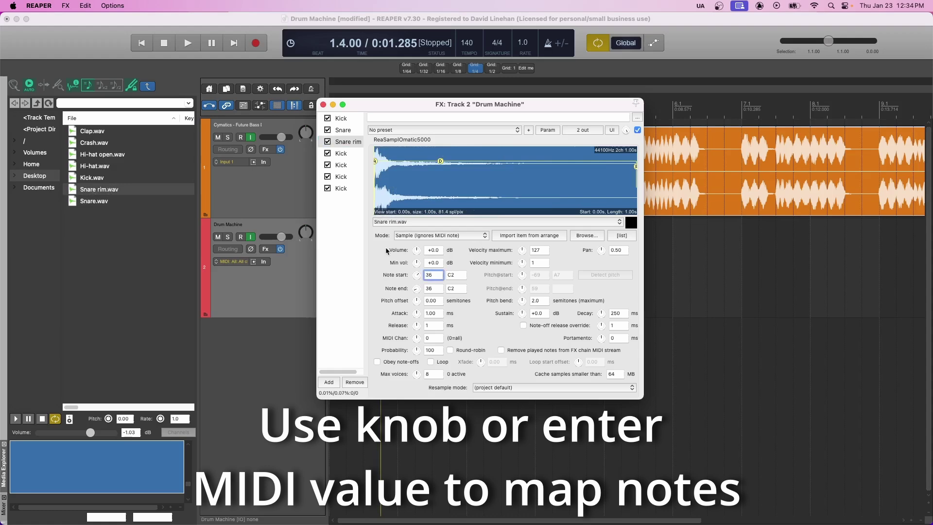
key("BackSpace")
type("9")
key("Return")
Load Clap.wav into the fourth sampler copy, mapped to note 40.
left_click(341, 153)
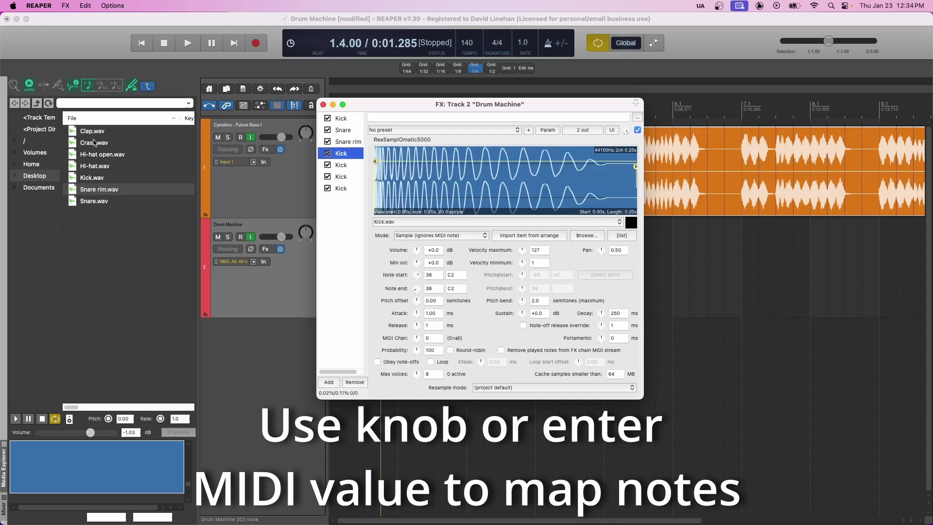
left_click_drag(92, 131, 435, 274)
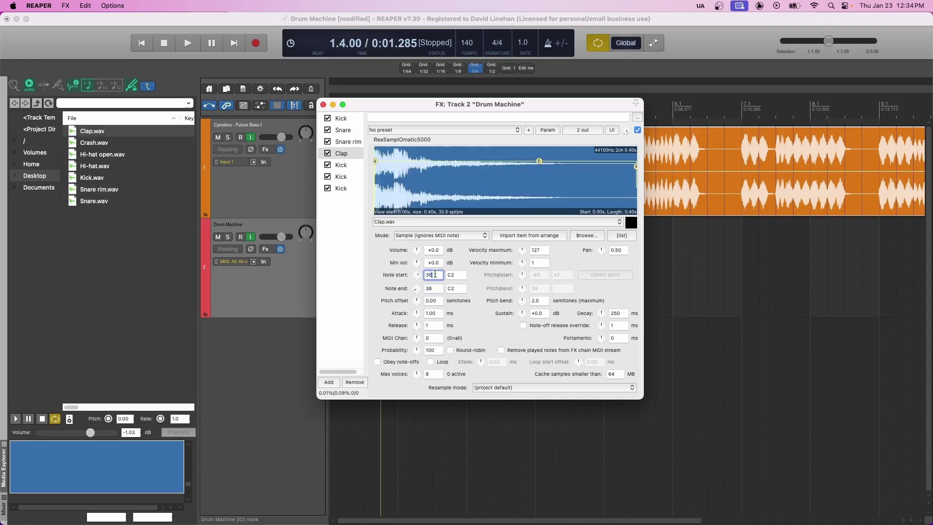
type("40")
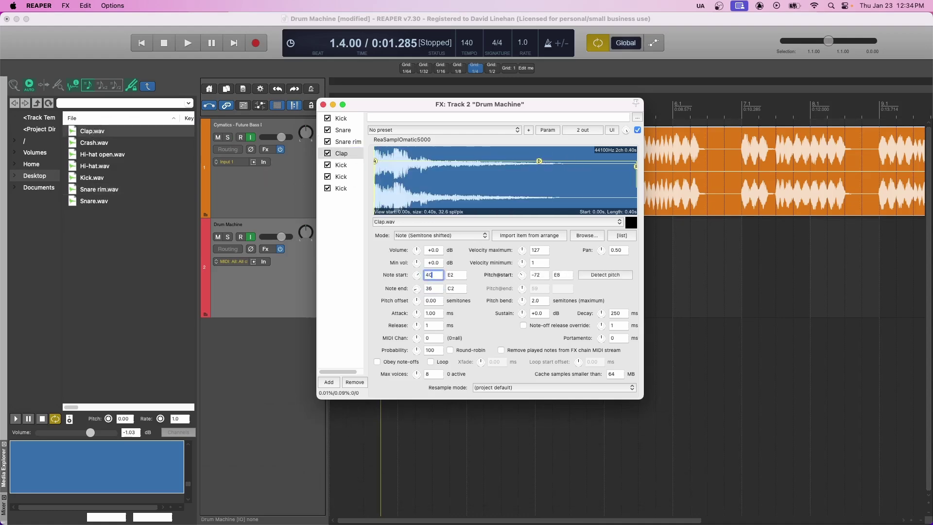
key("Return")
left_click(341, 164)
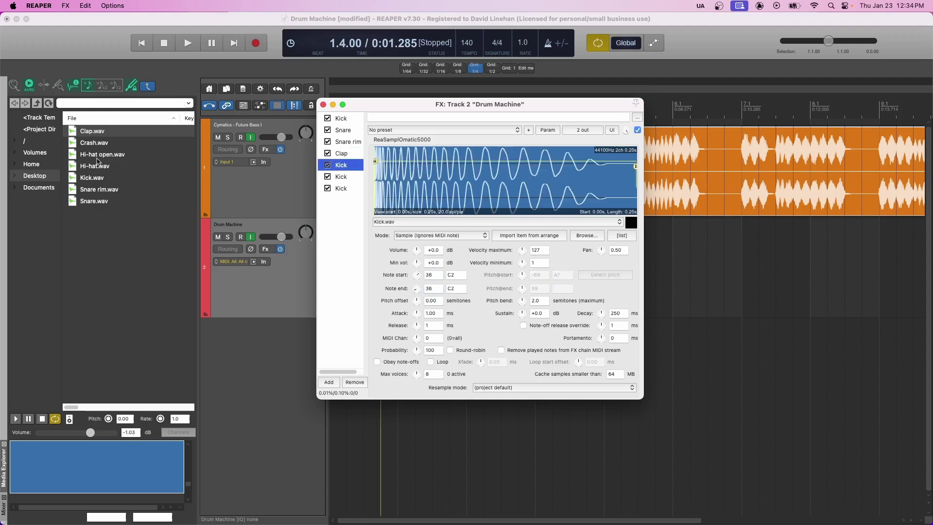
Load Hi-hat.wav, Hi-hat open.wav and Crash.wav into the fifth, sixth and seventh sampler copies.
left_click_drag(90, 167, 435, 276)
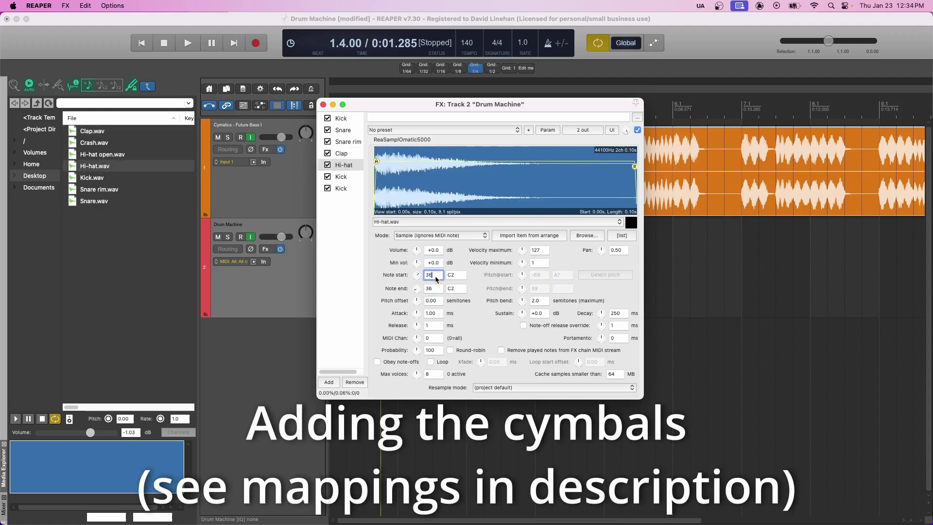
left_click_drag(99, 156, 436, 275)
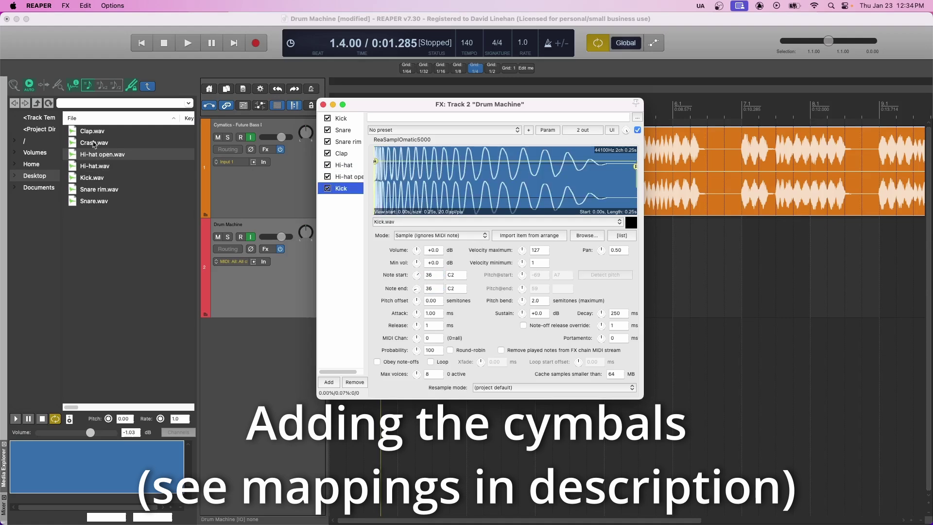
left_click_drag(97, 142, 436, 276)
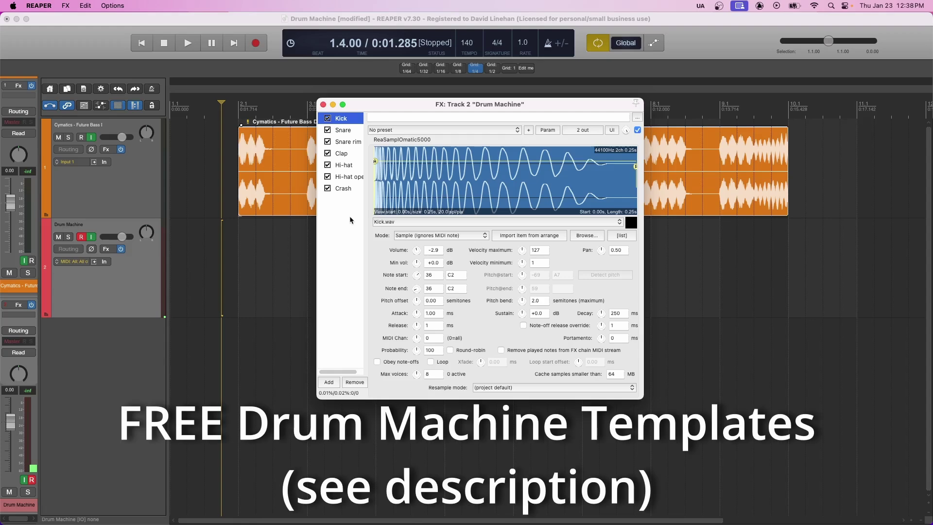
right_click(346, 214)
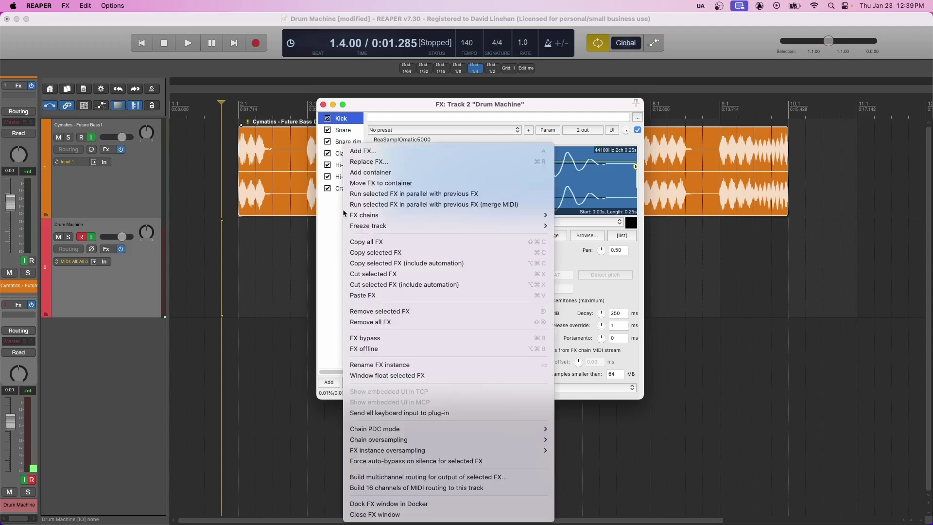
mouse_move(384, 216)
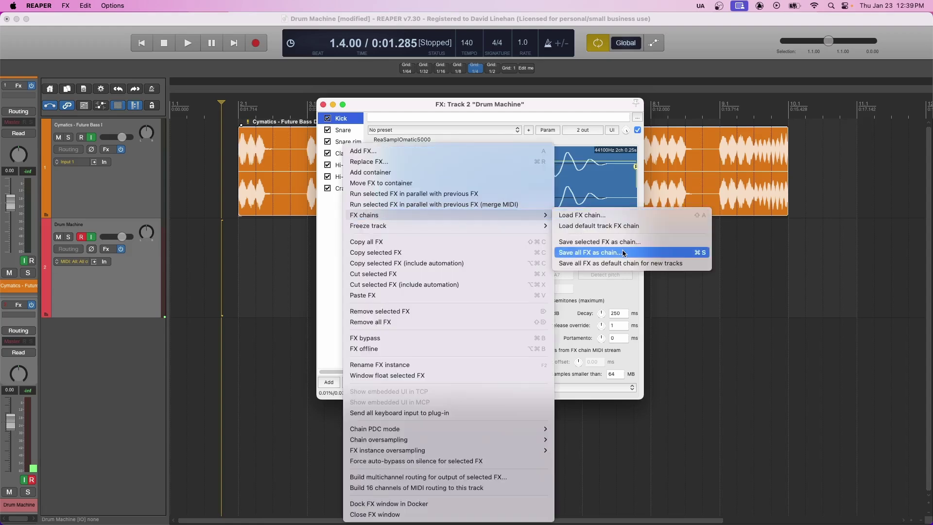
left_click(113, 299)
right_click(113, 299)
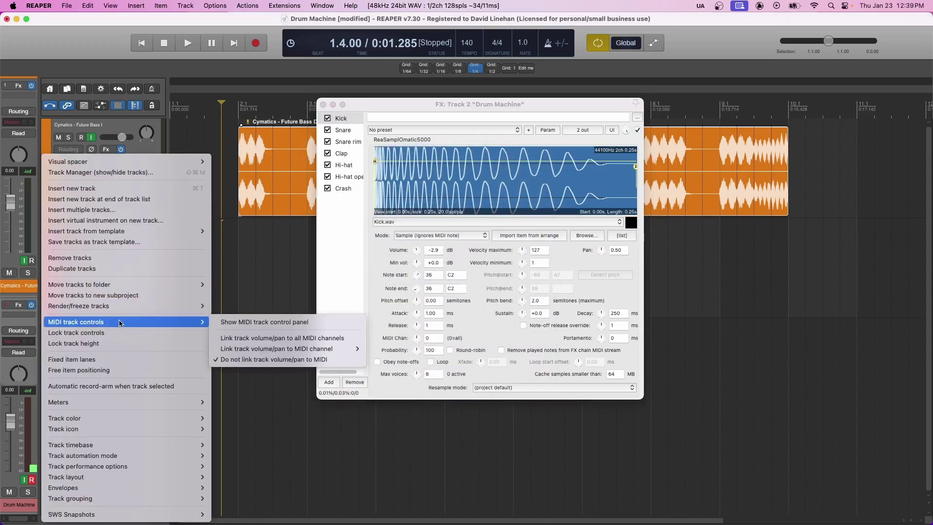
left_click(325, 107)
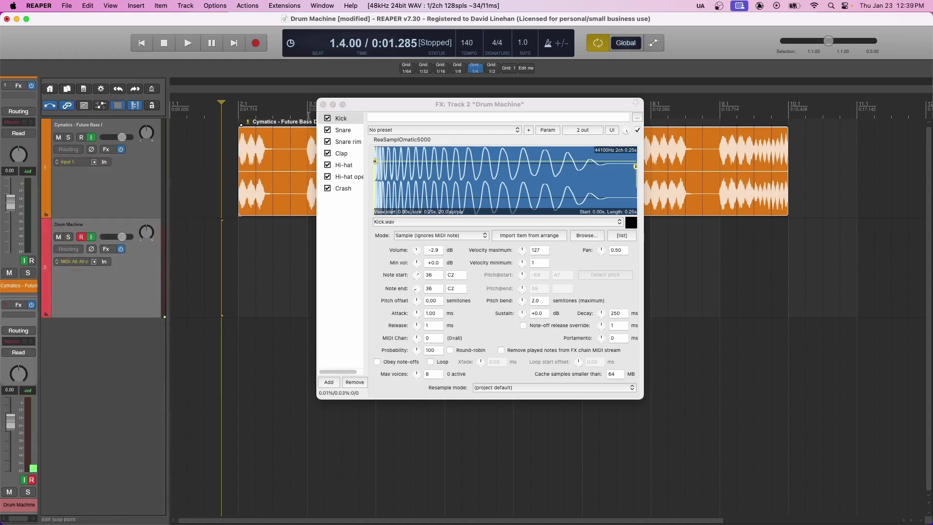
left_click(324, 105)
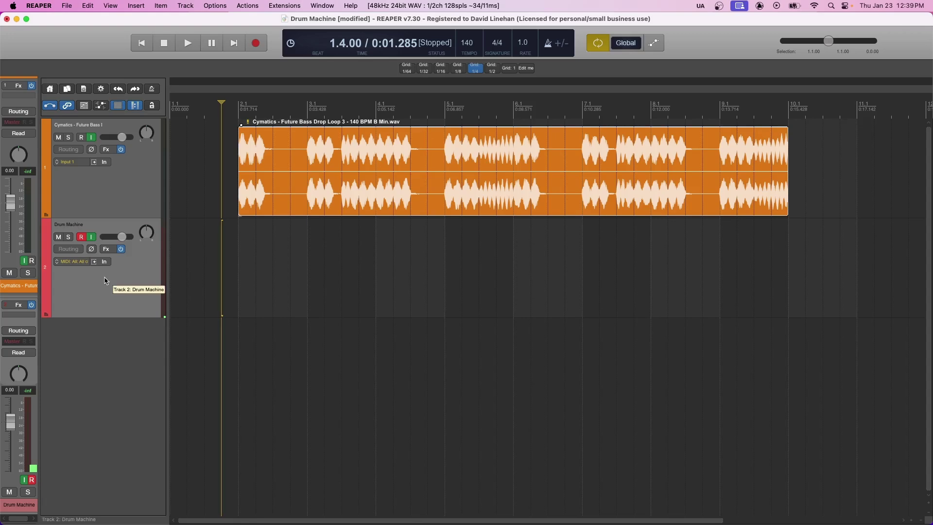
Draw a test MIDI item from bar 2 on the Drum Machine track, then delete it.
left_click(238, 263)
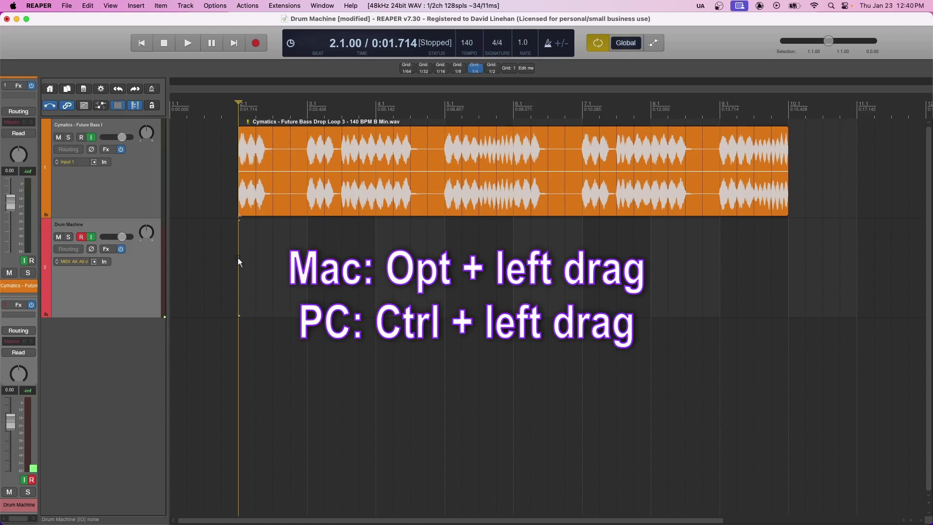
left_click_drag(238, 259, 783, 276)
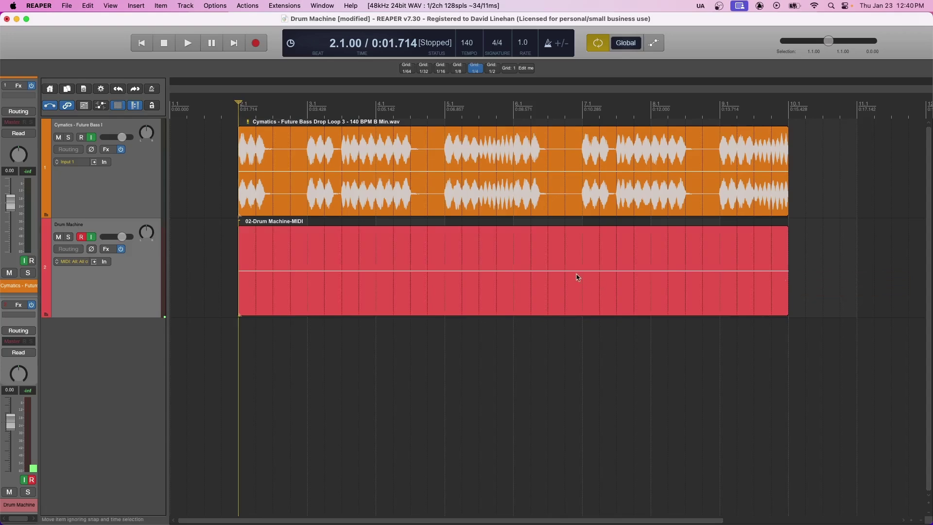
key("Delete")
Select bars 2 to 10 and insert an empty MIDI item with Opt+Shift+M.
left_click_drag(785, 251, 227, 260)
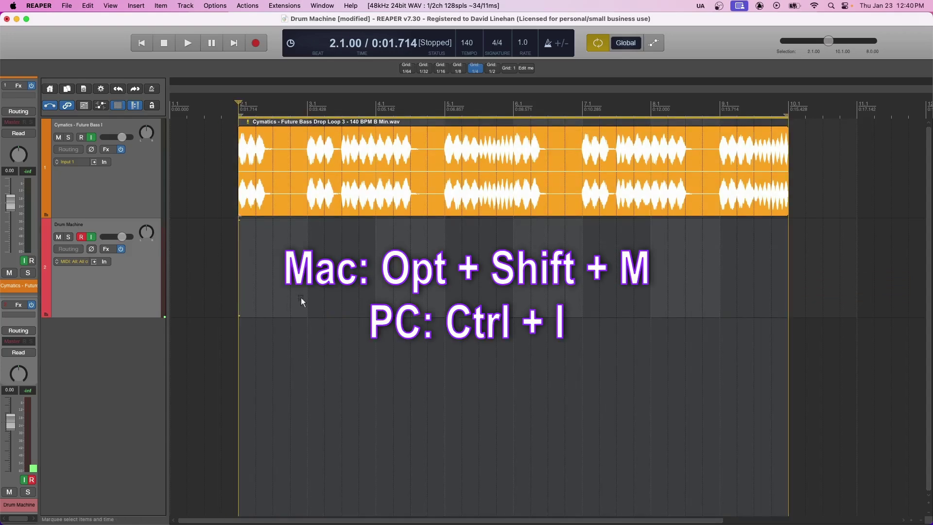
key("alt+shift+m")
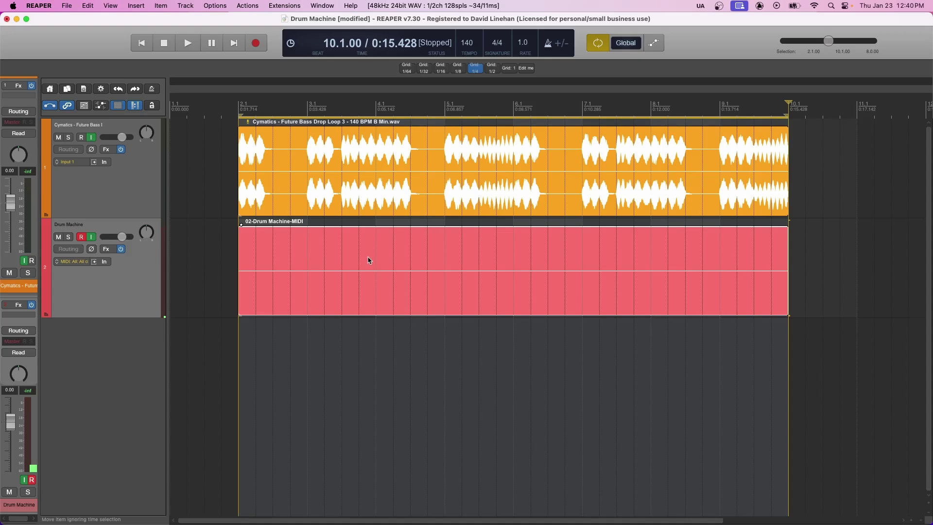
scroll(316, 243, "up", 3)
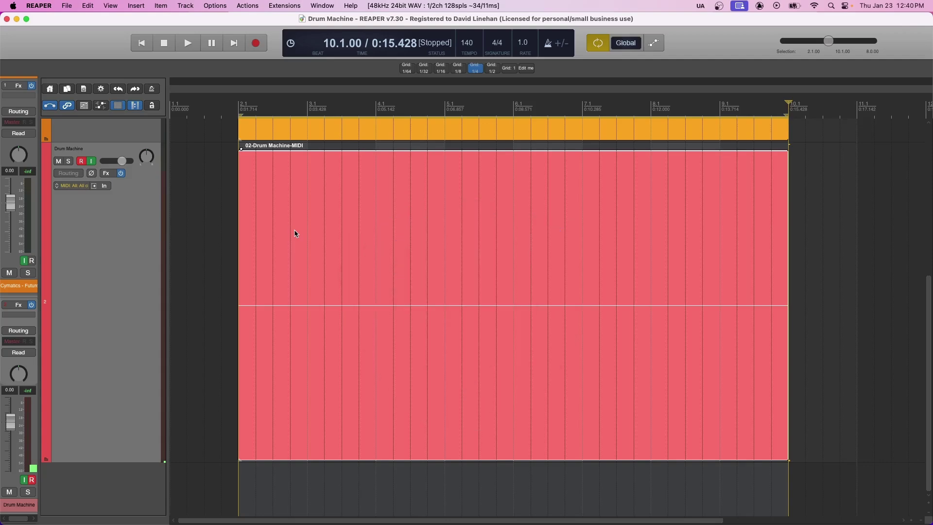
Open the 02-Drum Machine-MIDI item in the full MIDI editor instead of the inline editor.
double_click(294, 234)
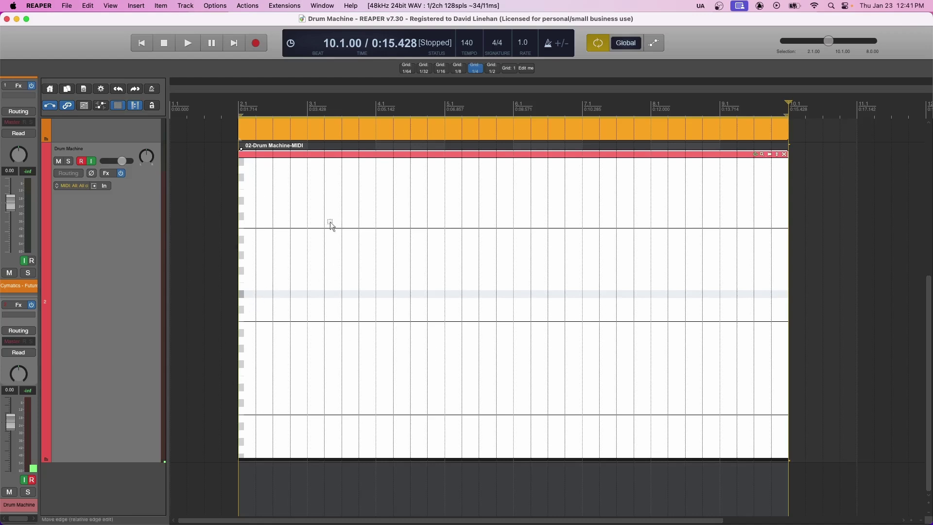
key("Escape")
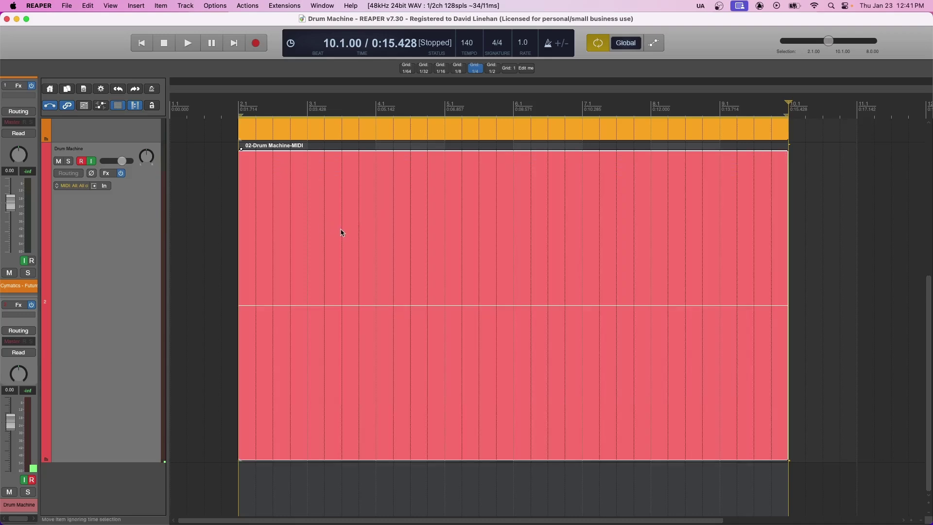
double_click(329, 237)
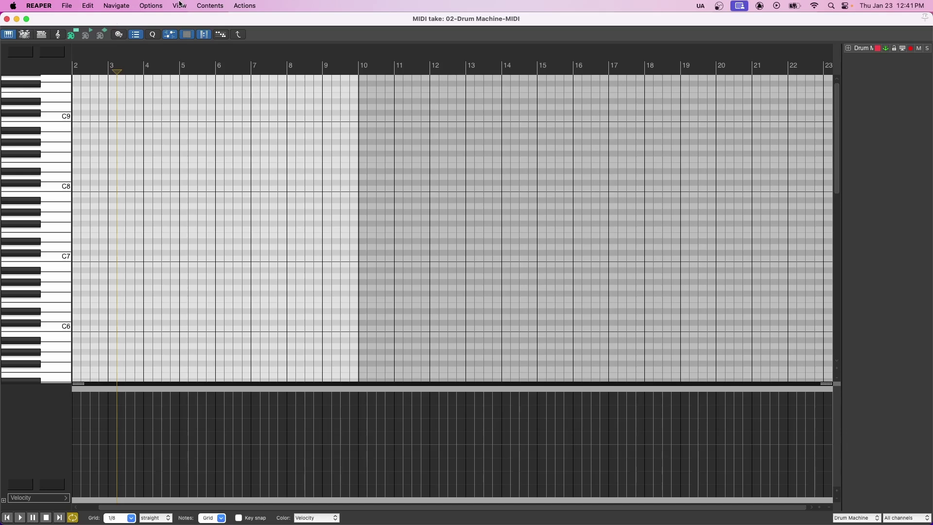
Scroll the piano roll down to the named drum rows like Kick C2, then close the editor.
left_click(180, 6)
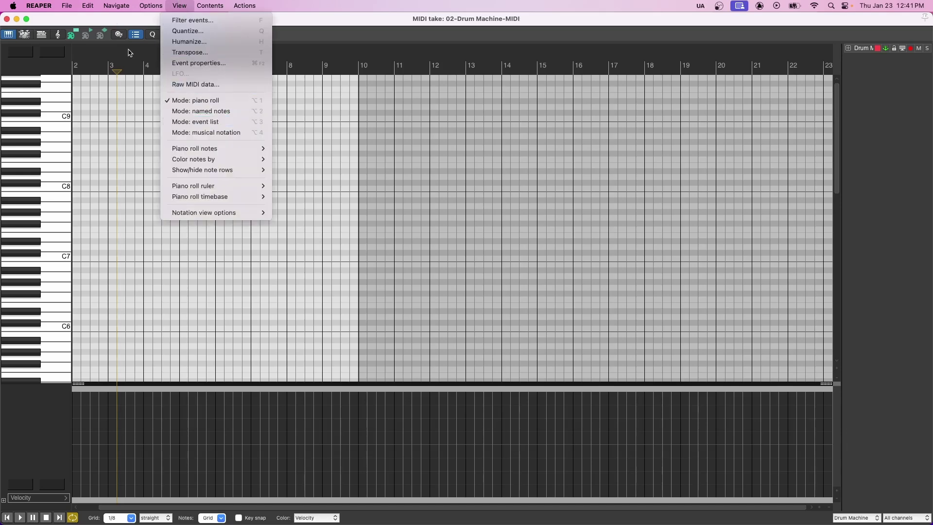
left_click(38, 144)
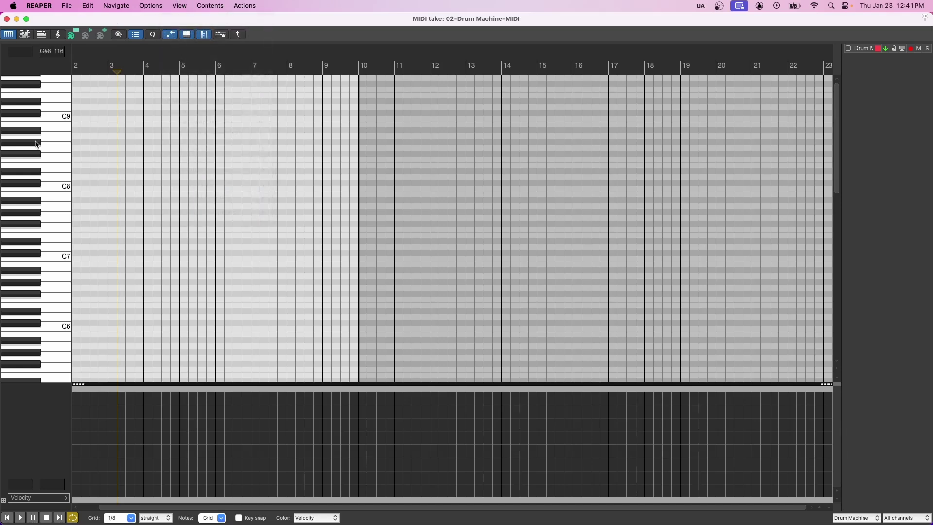
scroll(37, 144, "down", 15)
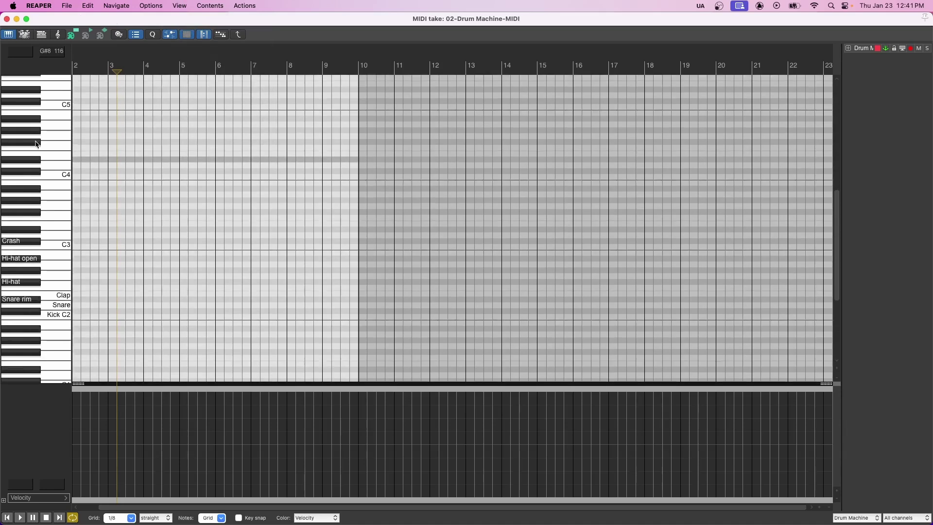
scroll(38, 144, "down", 3)
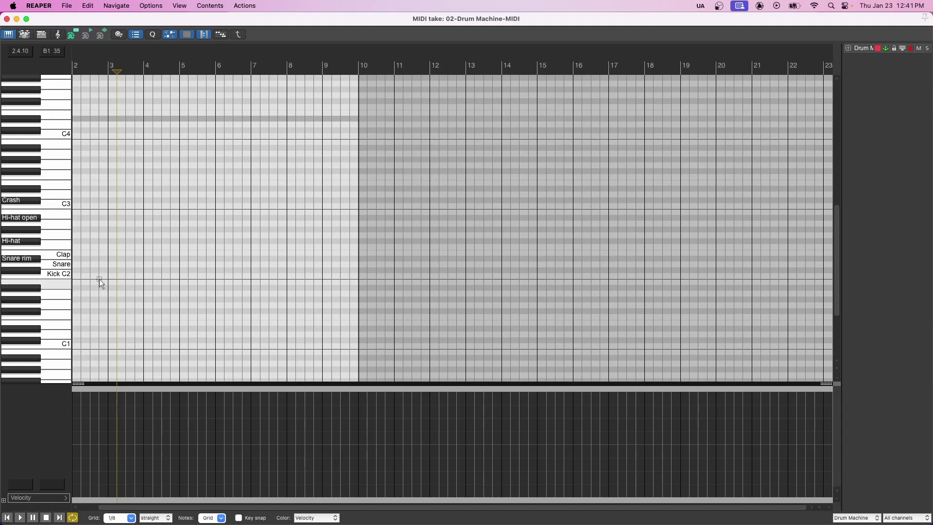
key("Escape")
Turn on the metronome and record a first drum pass starting at 1.4.
left_click(222, 239)
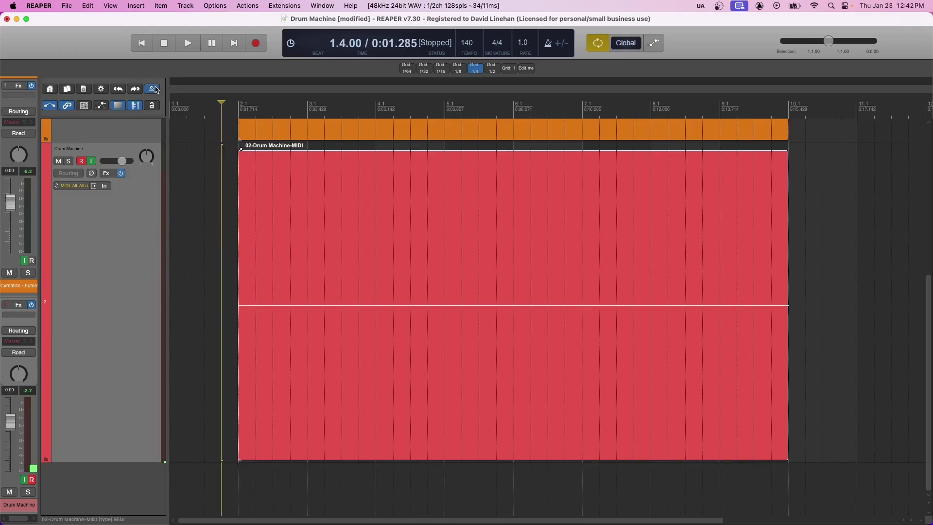
key("super+r")
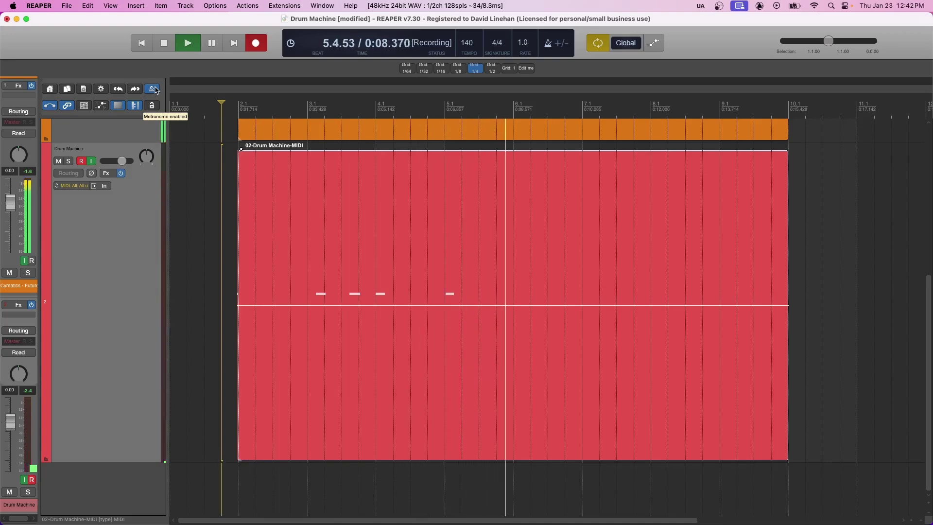
key("space")
Record another kick and snare pass from 1.4, then discard a further unwanted take.
left_click(237, 225)
left_click(223, 215)
key("super+r")
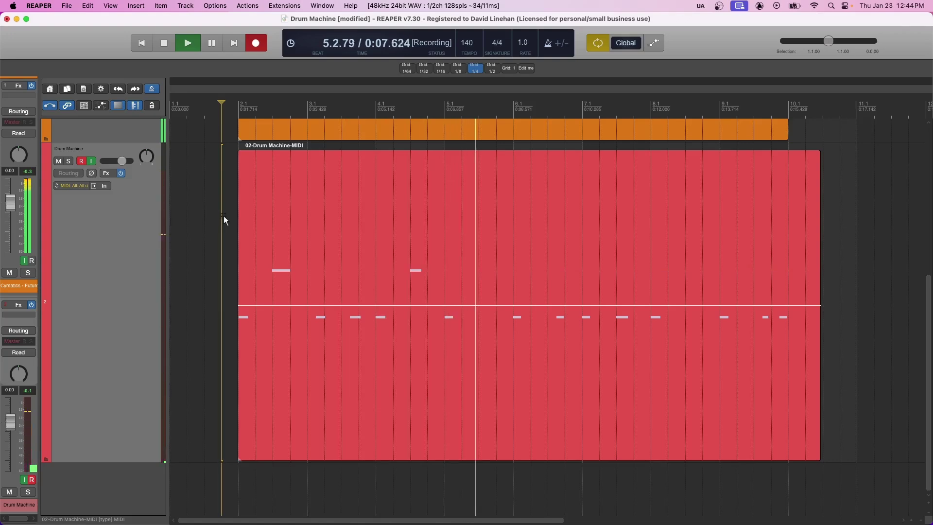
key("space")
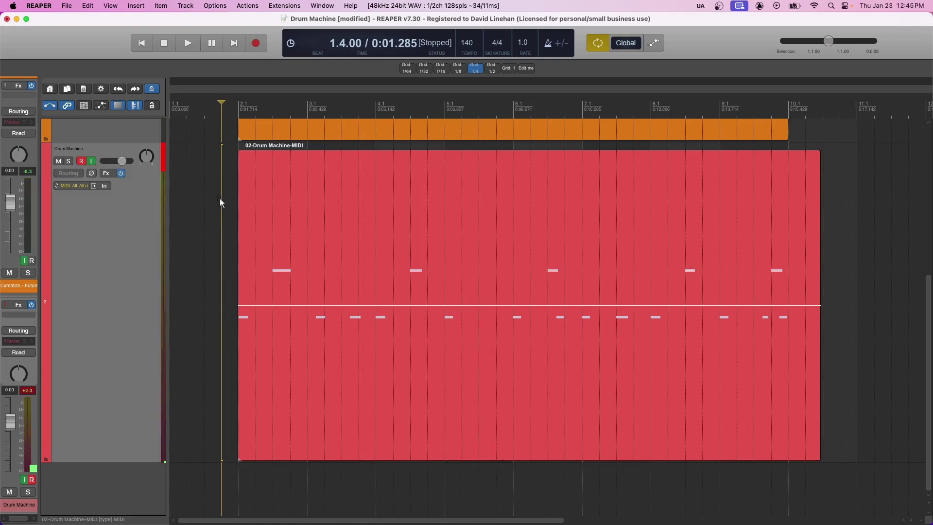
key("super+r")
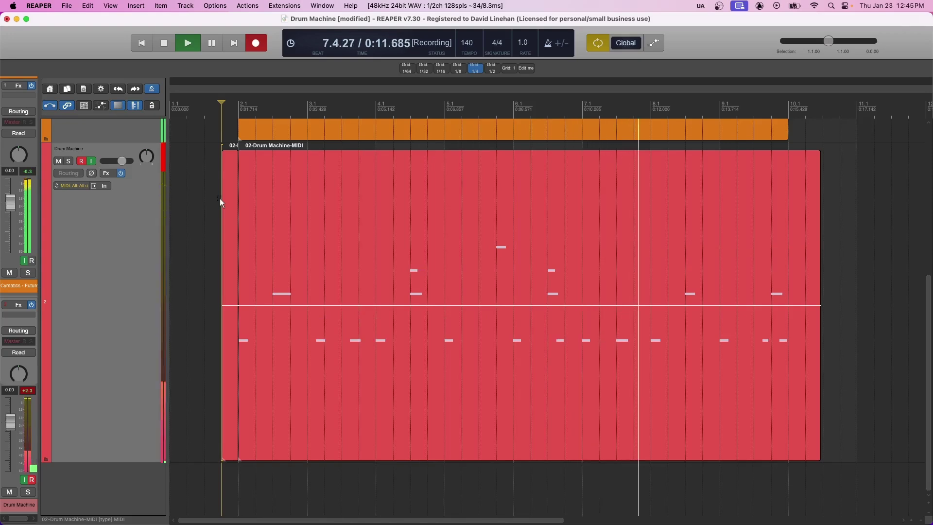
key("super+Delete")
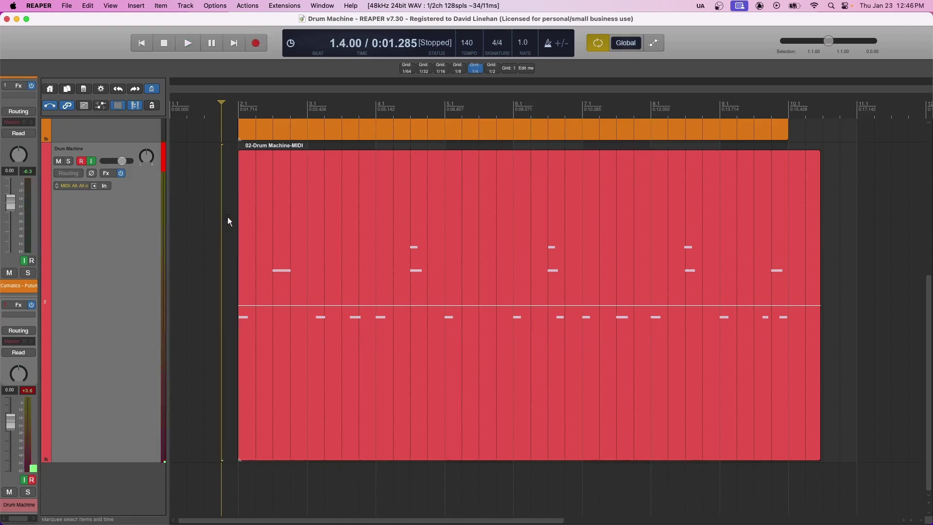
Overdub a steady hi-hat pass across the drum item, then start recording crash hits.
key("super+r")
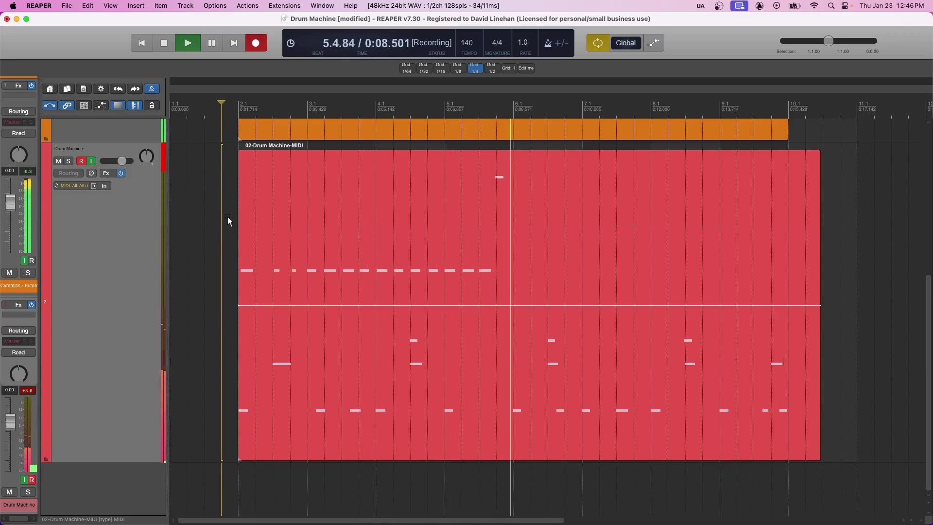
key("space")
key("super+r")
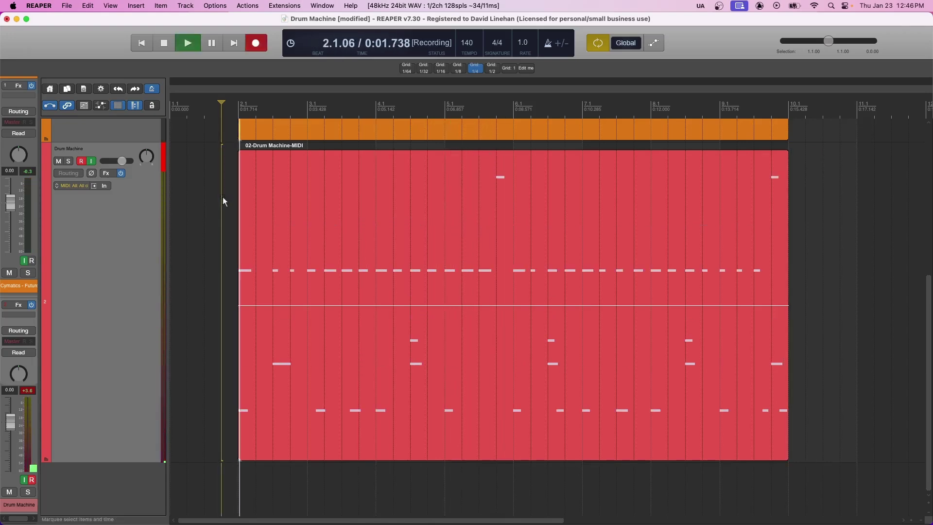